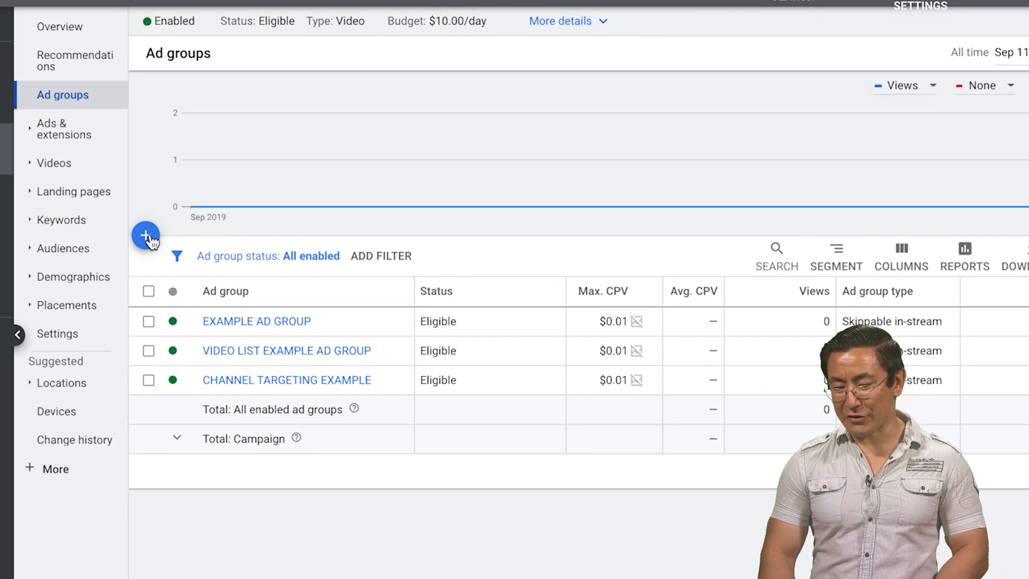
Start a new ad group in the campaign and name it EXAMPLE WEBSITE TARGETING AD GROUP
left_click(146, 236)
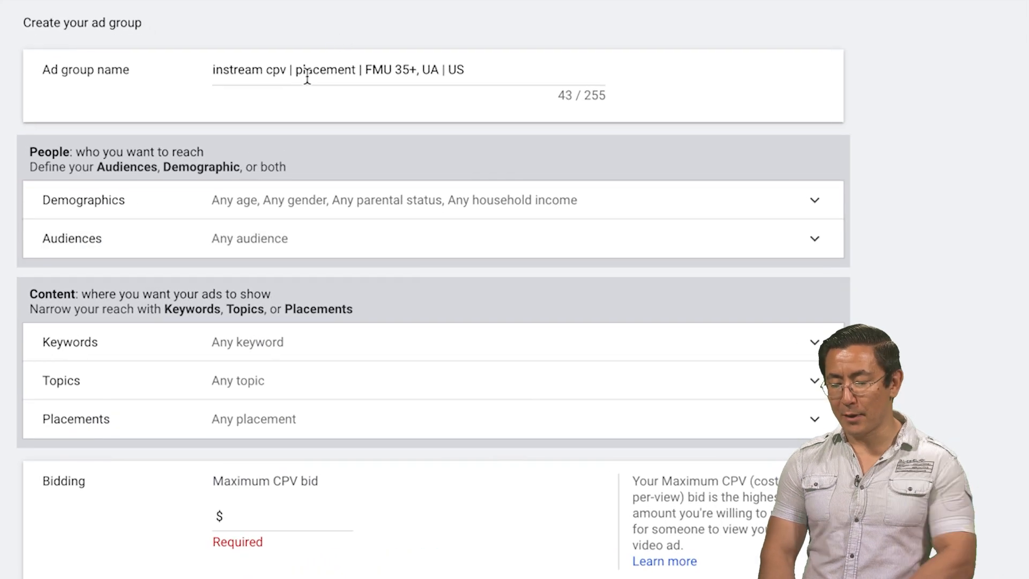
triple_click(308, 78)
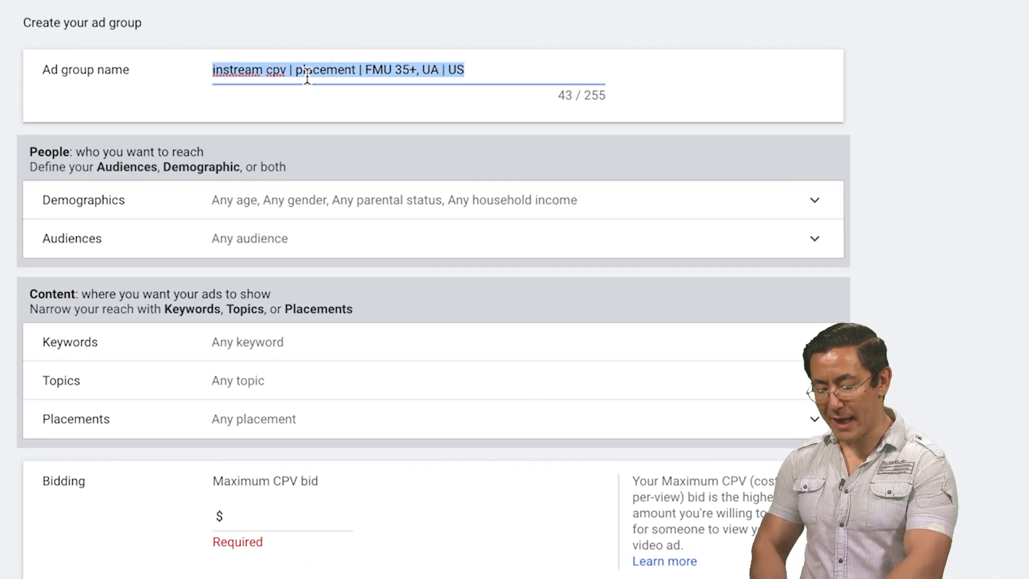
type("EXAMPLE WEBS")
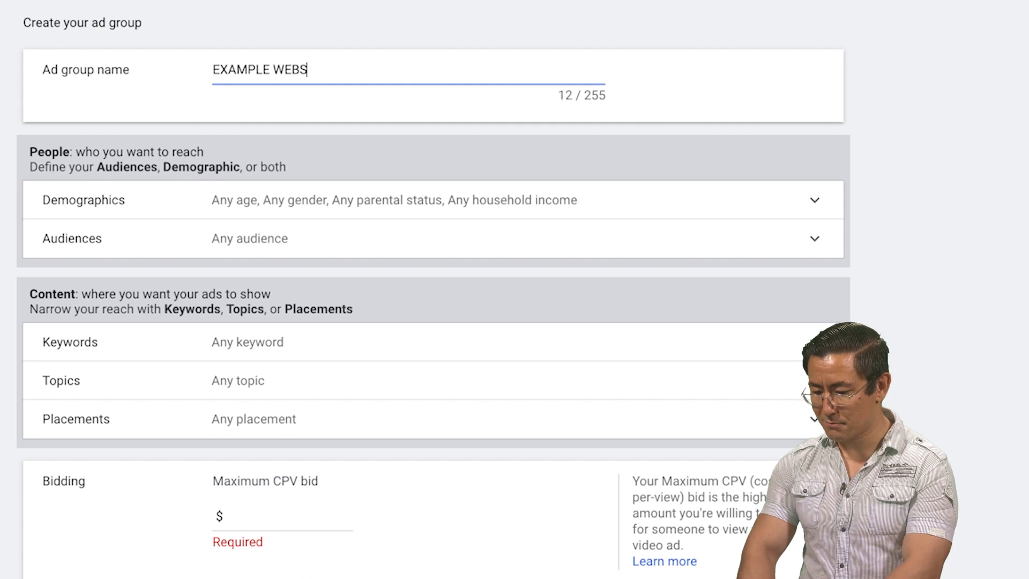
type("ITE TARGETING AD GROUP")
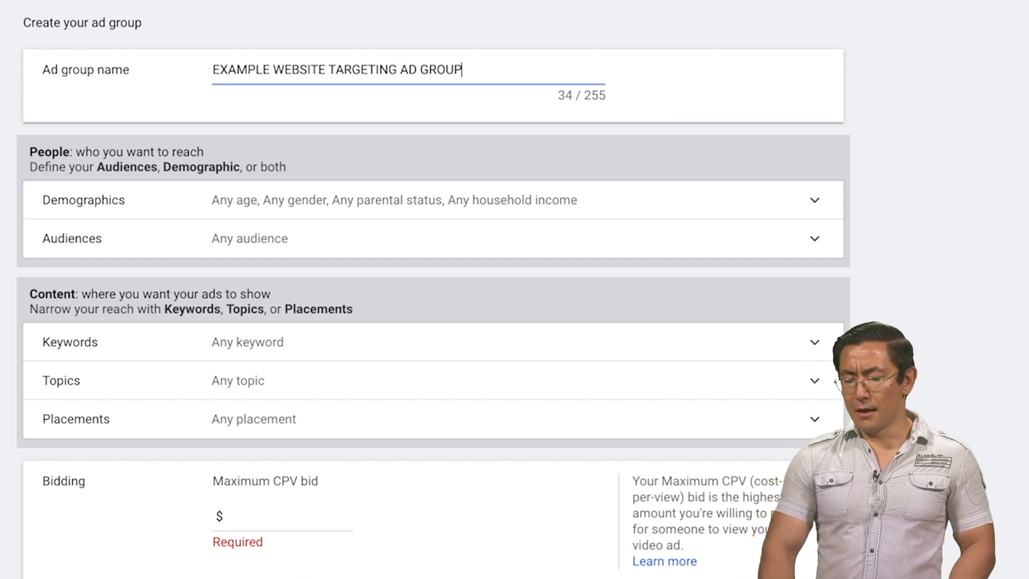
Search the ad group's placement targeting for FASHION and browse the matching websites
scroll(165, 285, "down", 3)
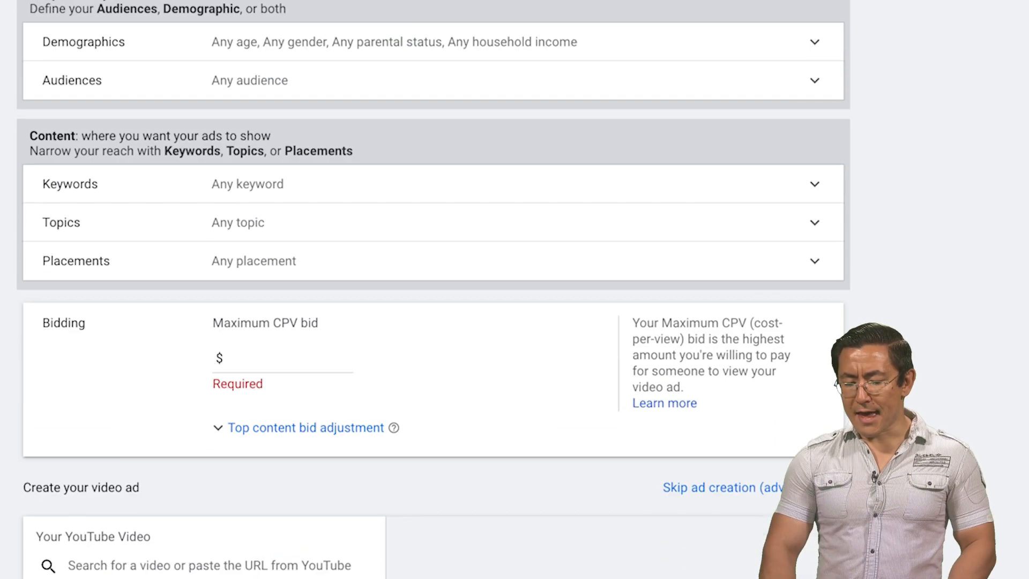
left_click(164, 280)
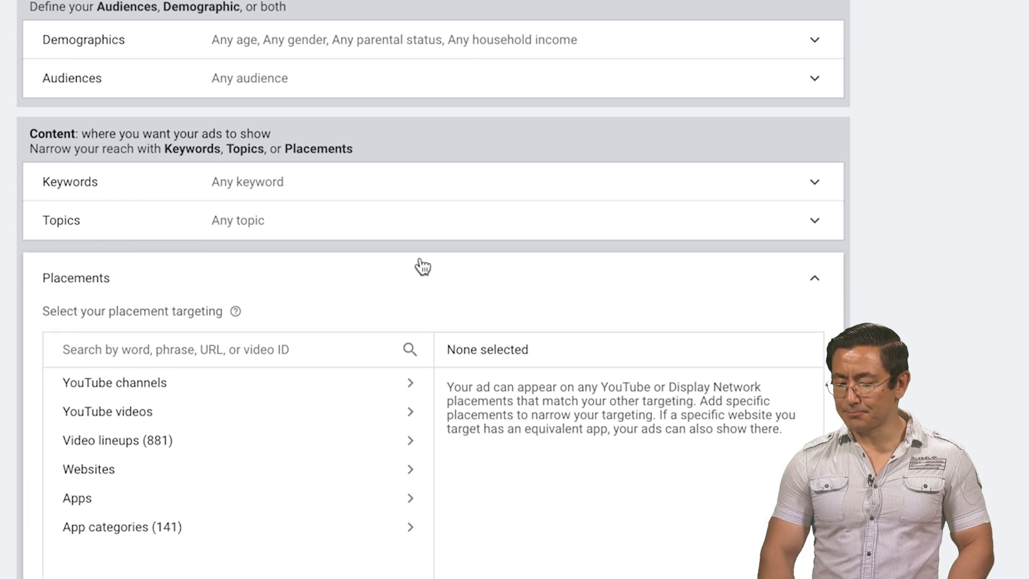
scroll(420, 266, "down", 2)
left_click(199, 283)
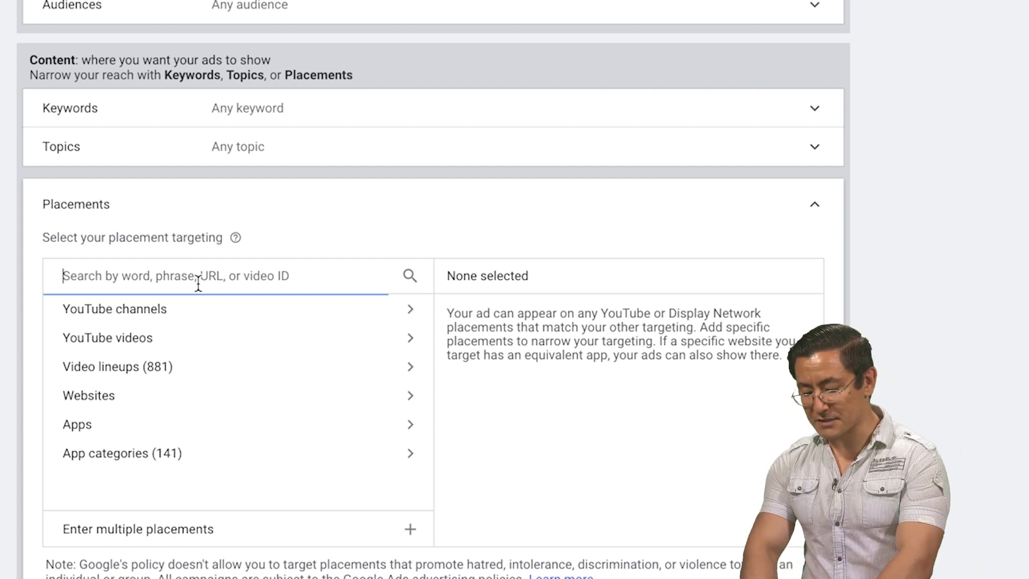
type("FASHION")
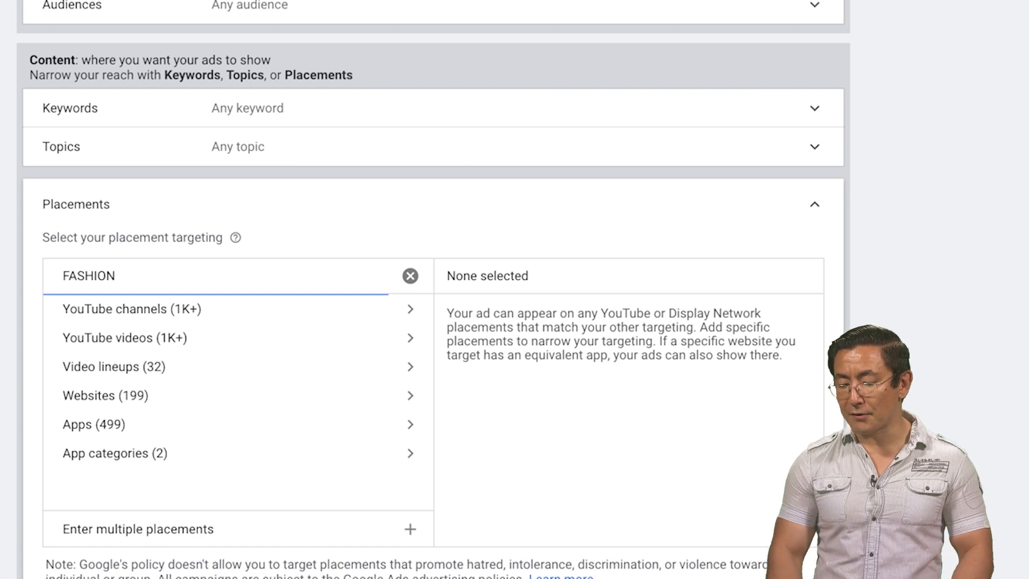
left_click(122, 393)
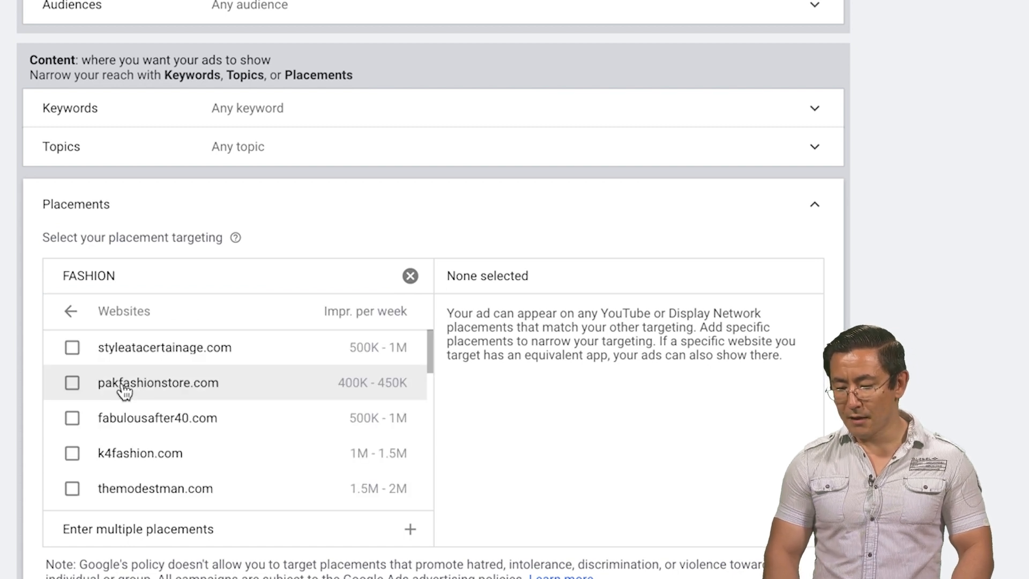
scroll(125, 391, "down", 5)
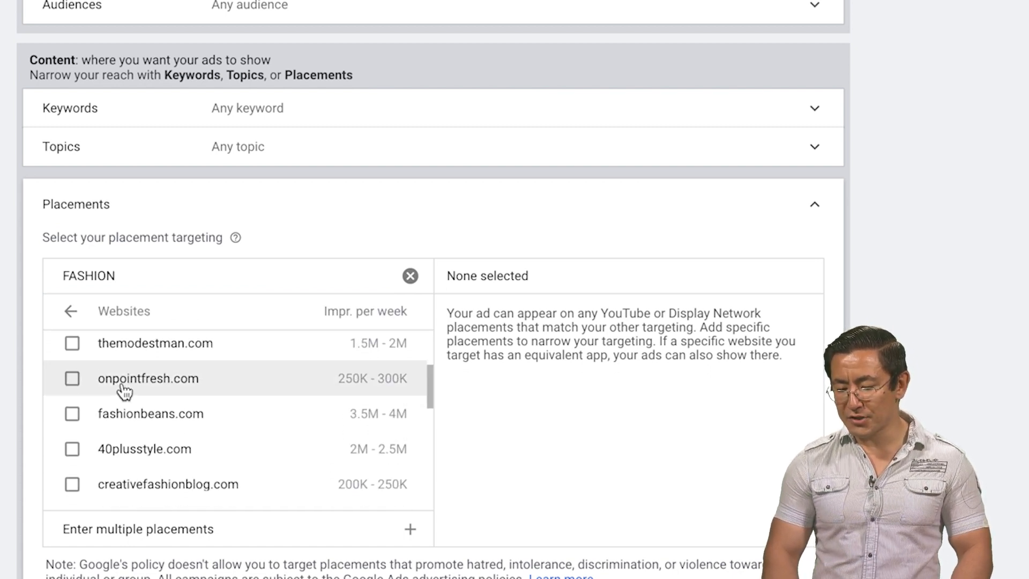
scroll(125, 392, "down", 5)
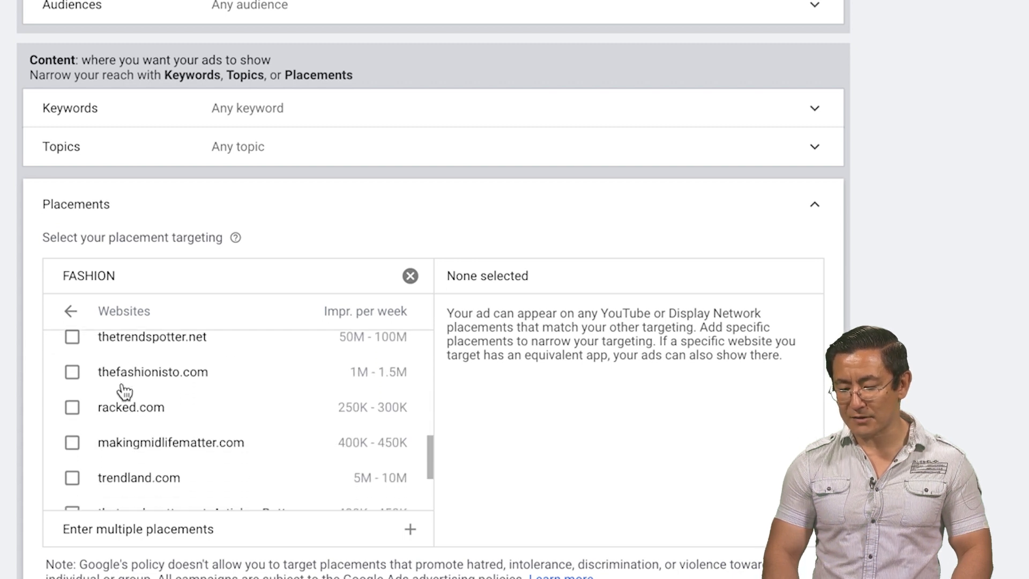
scroll(124, 392, "down", 5)
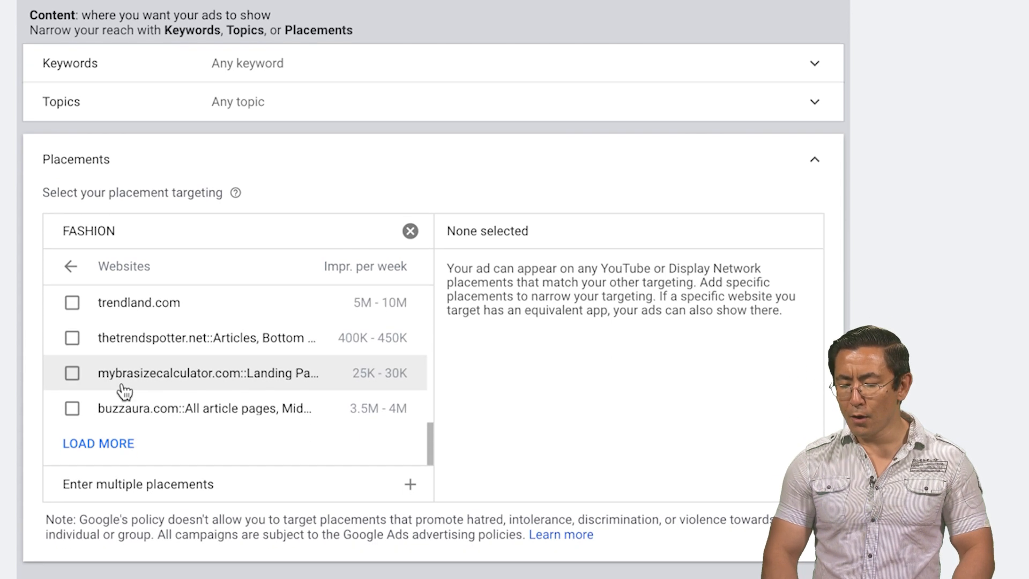
scroll(124, 392, "up", 4)
scroll(124, 391, "up", 8)
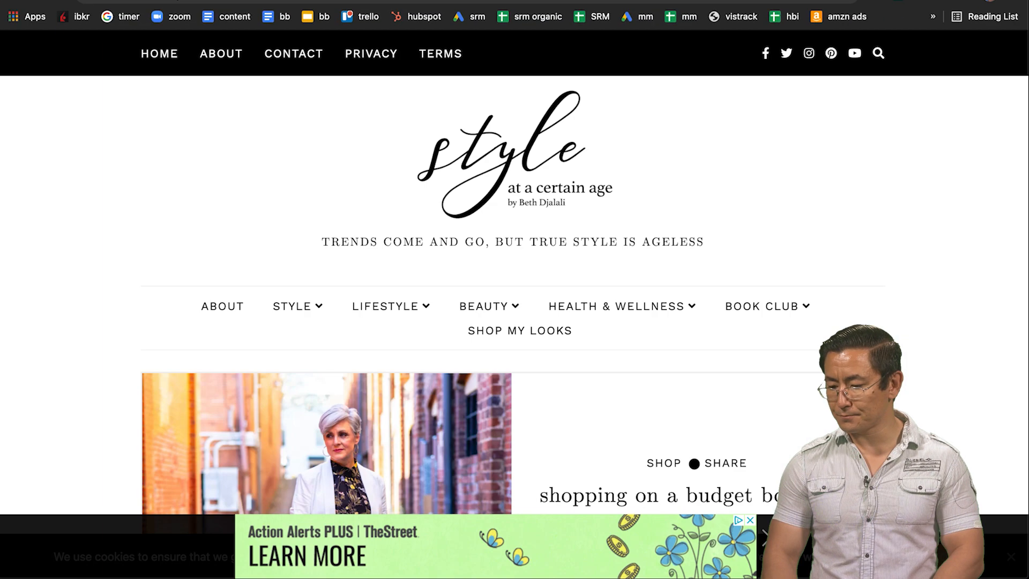
Review the styleatacertainage.com and pakfashionstore.com homepages in the browser to judge their content and ad space
scroll(387, 285, "down", 3)
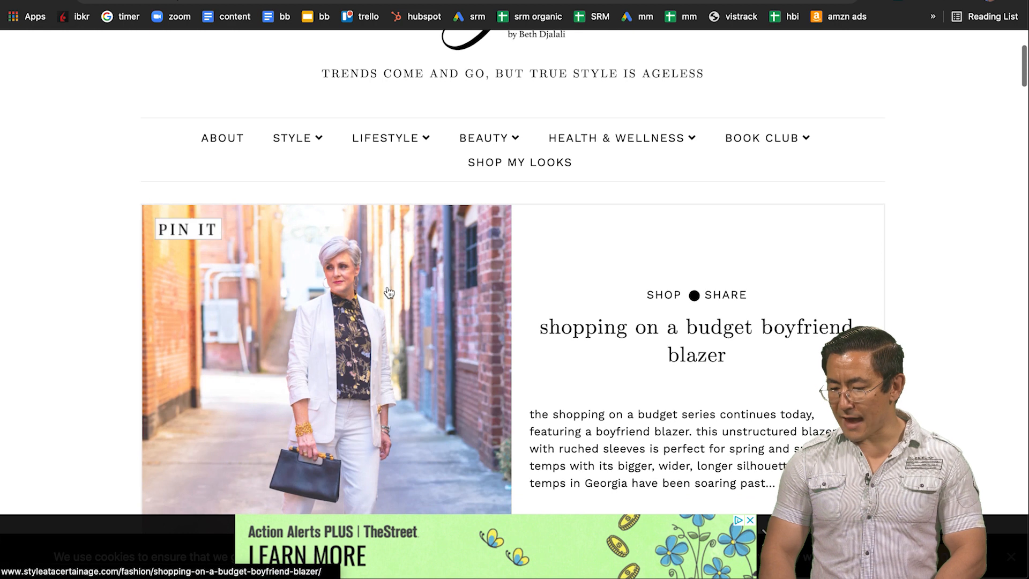
scroll(388, 292, "down", 3)
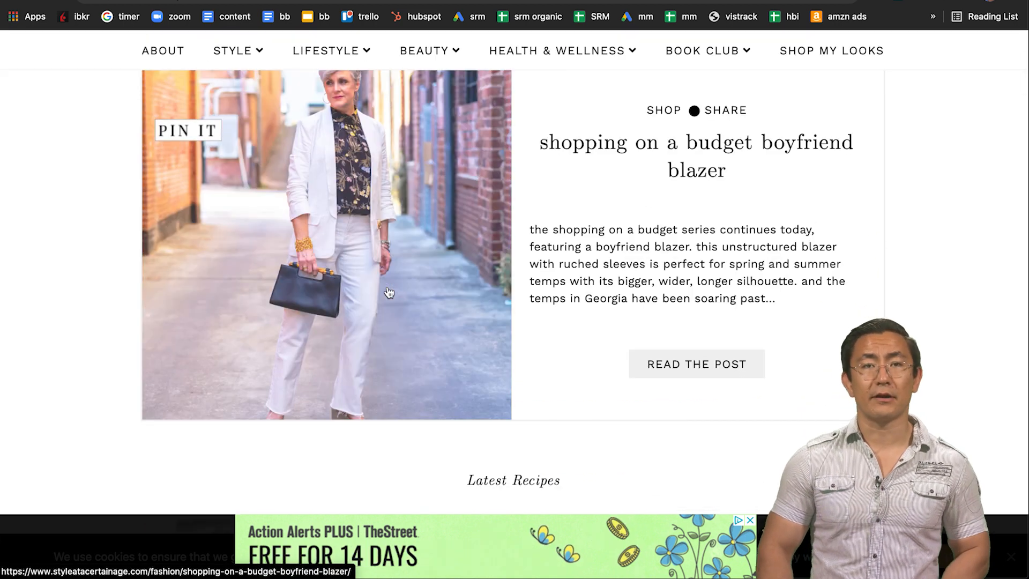
scroll(388, 292, "up", 3)
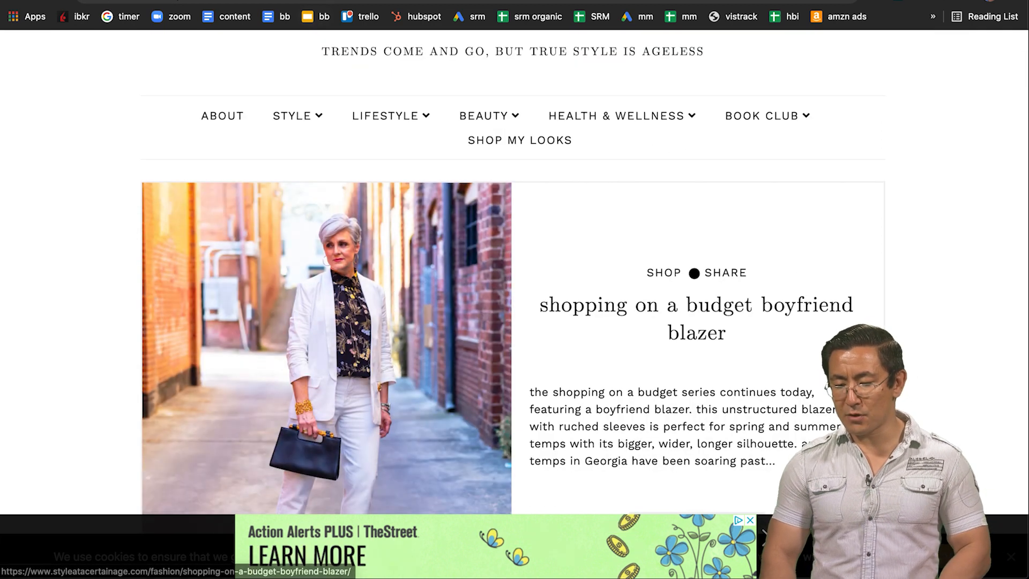
left_click(257, 1)
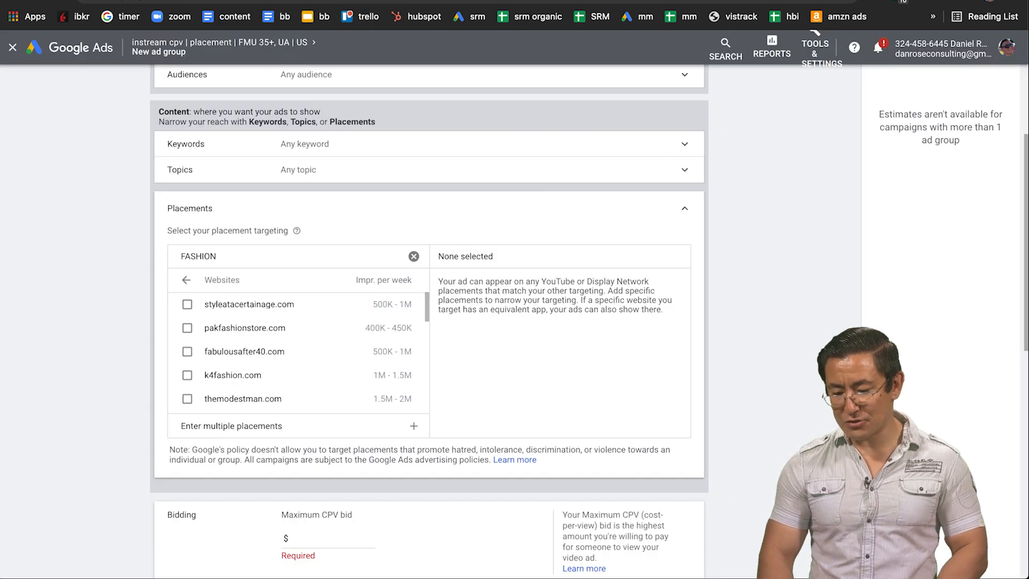
left_click(386, 1)
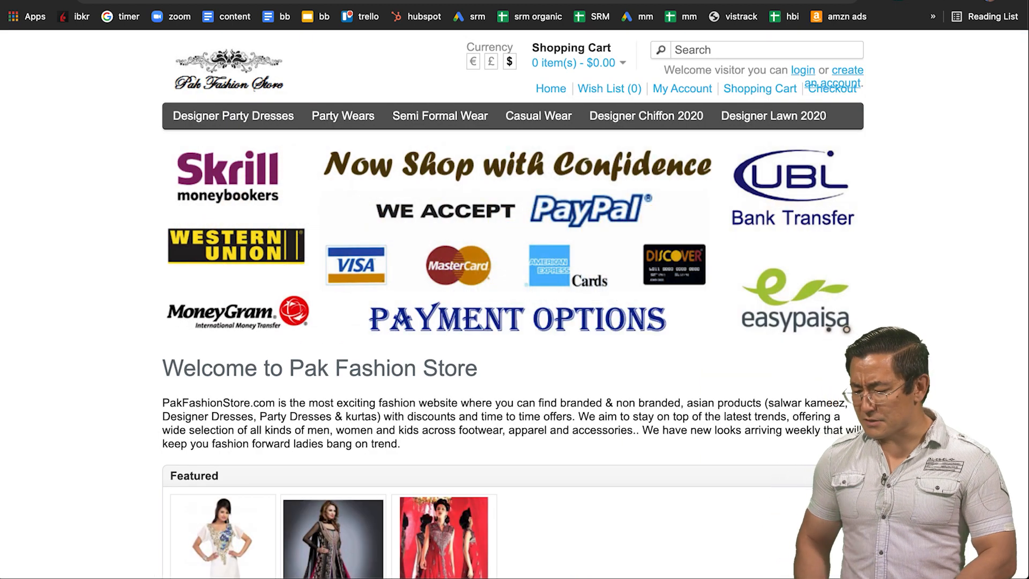
scroll(960, 443, "down", 7)
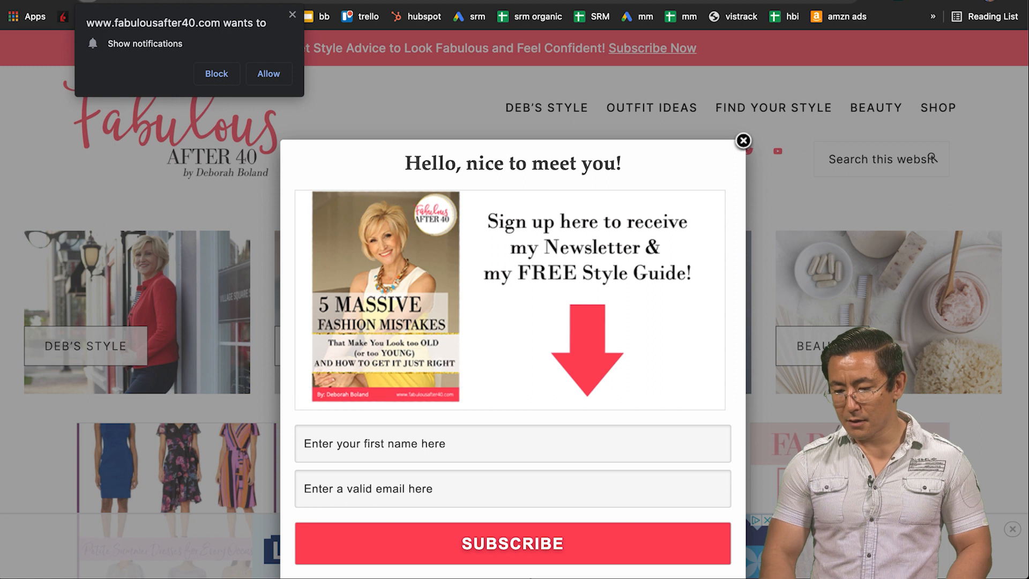
Dismiss the notification request and newsletter pop-up on fabulousafter40.com, and look through its homepage for content and ads
left_click(293, 15)
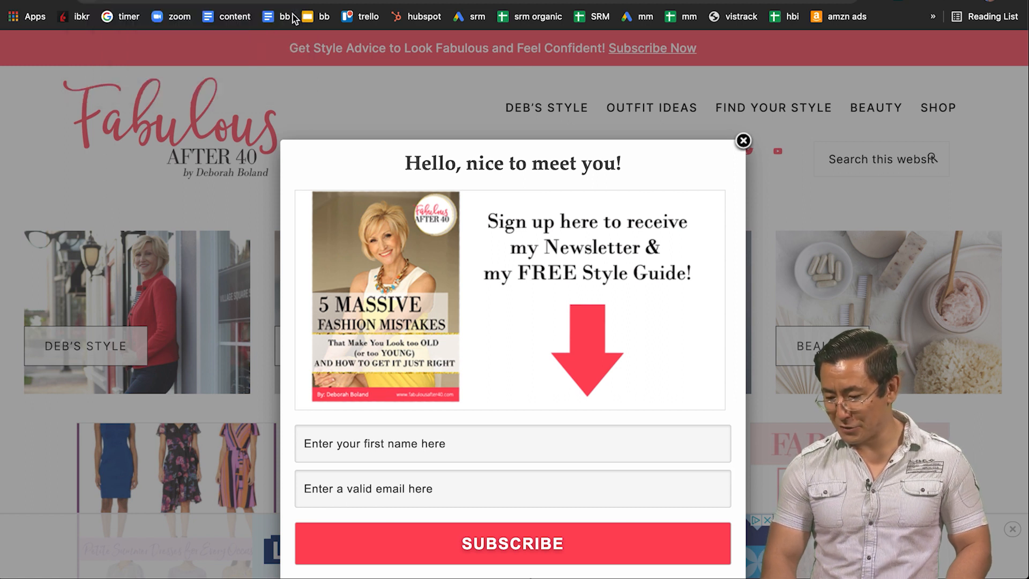
left_click(743, 141)
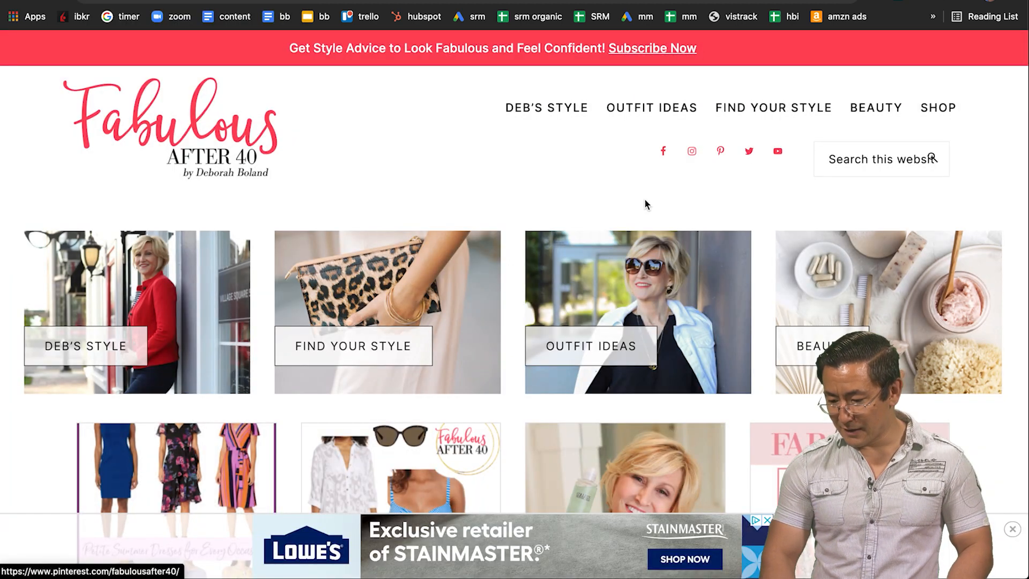
scroll(645, 199, "down", 1)
scroll(645, 200, "down", 5)
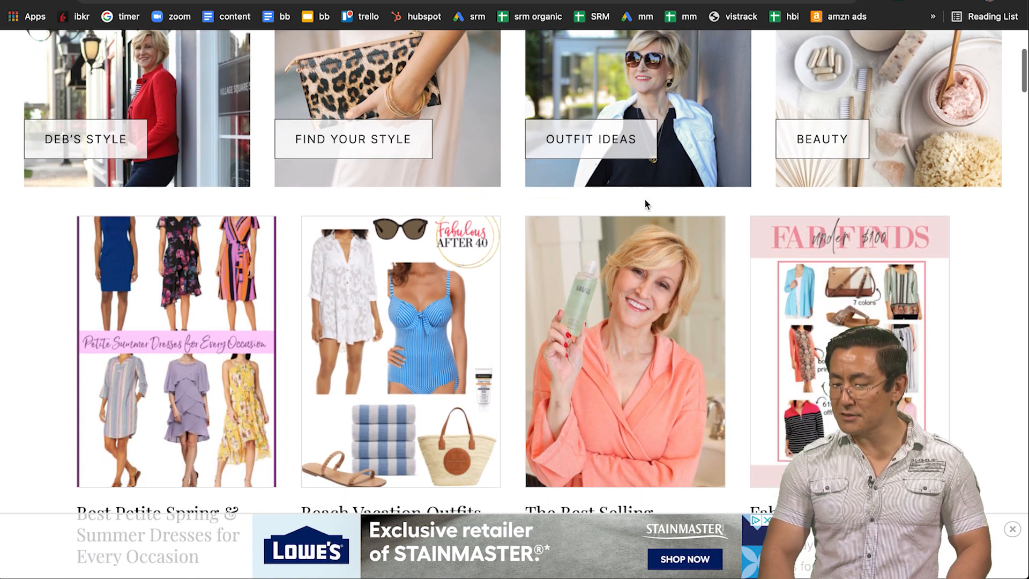
scroll(646, 205, "down", 9)
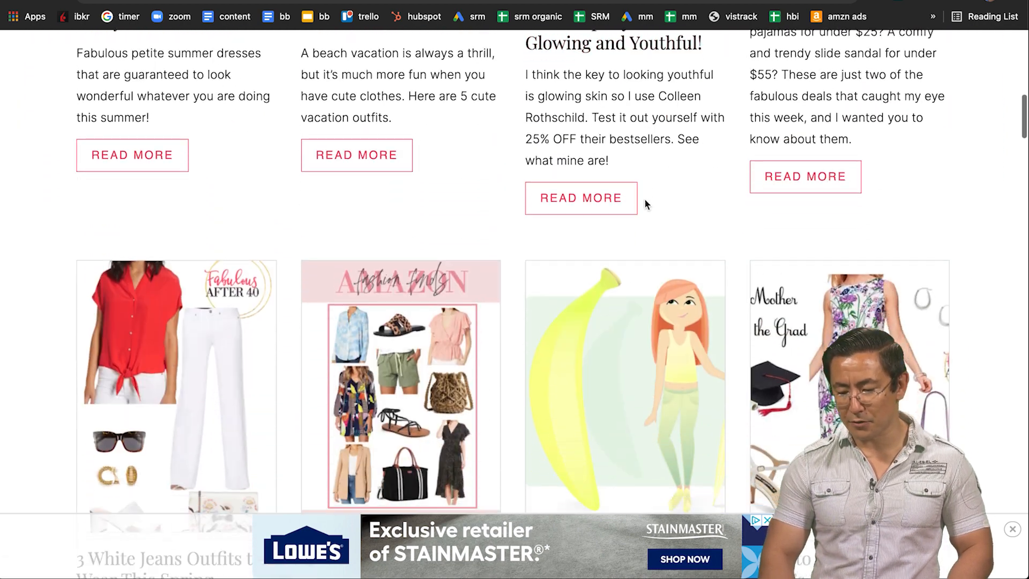
scroll(644, 198, "up", 15)
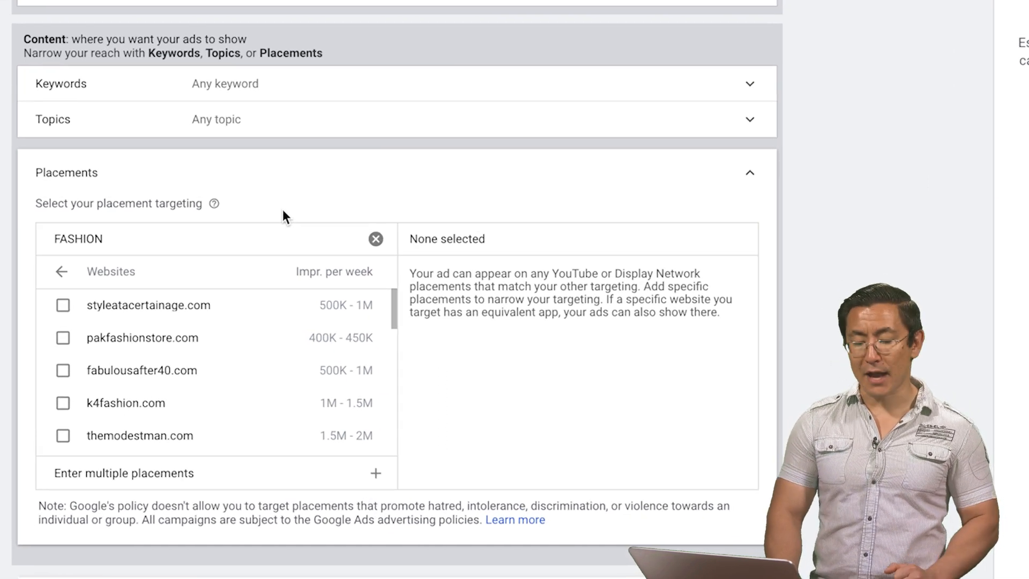
Return to Google Ads, add styleatacertainage.com as a website placement, and skip creating a video ad
left_click(76, 310)
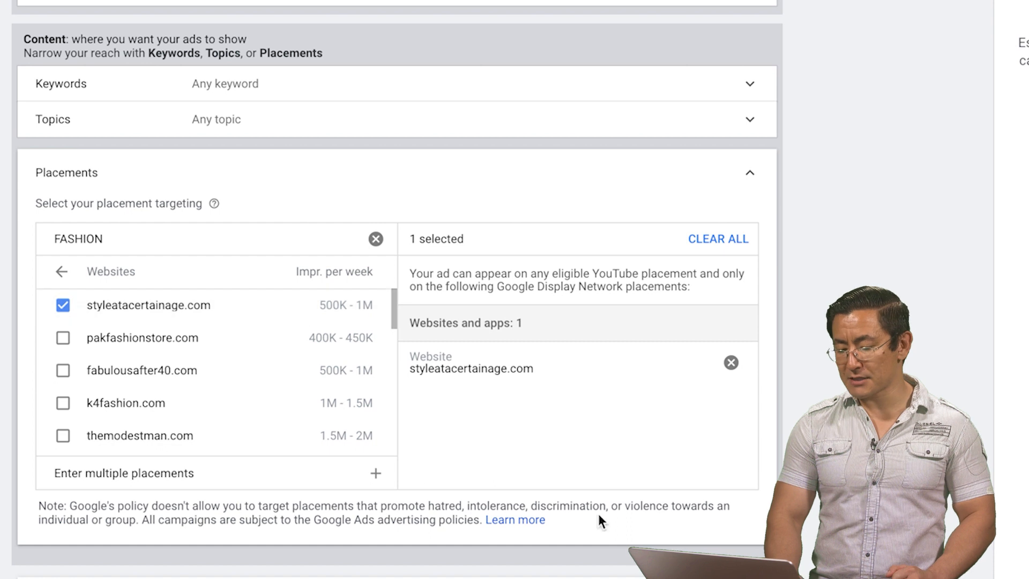
scroll(599, 514, "down", 3)
scroll(613, 499, "down", 1)
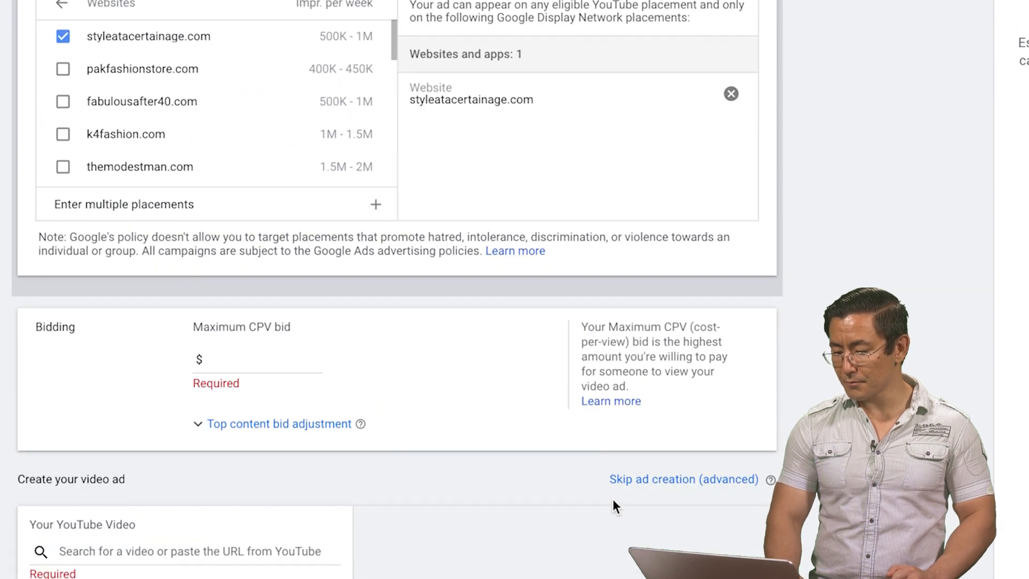
left_click(671, 479)
left_click(663, 369)
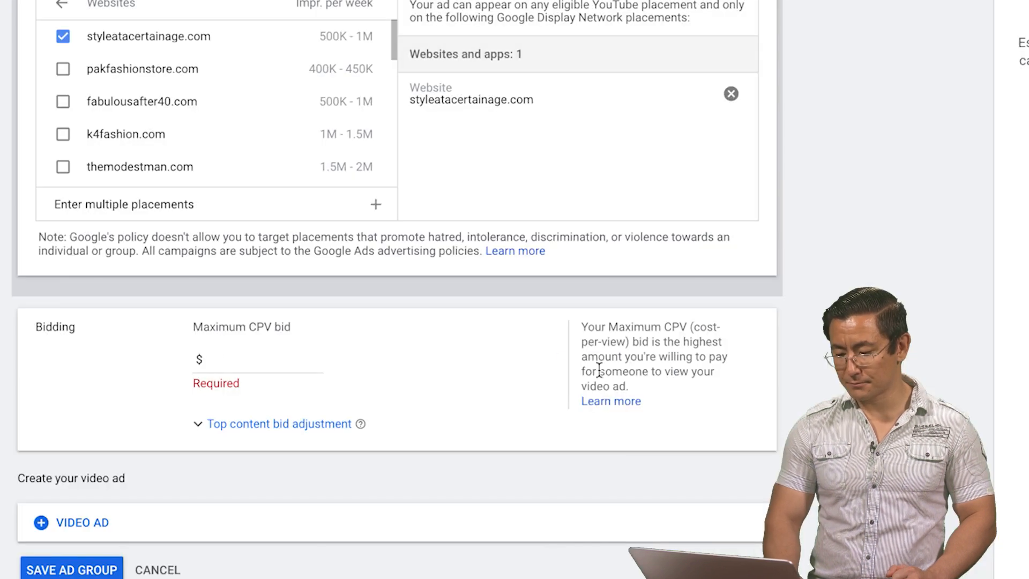
Set the maximum CPV bid to $0.02 and save the ad group with the skippable in-stream ad format
left_click(224, 360)
type("0.02")
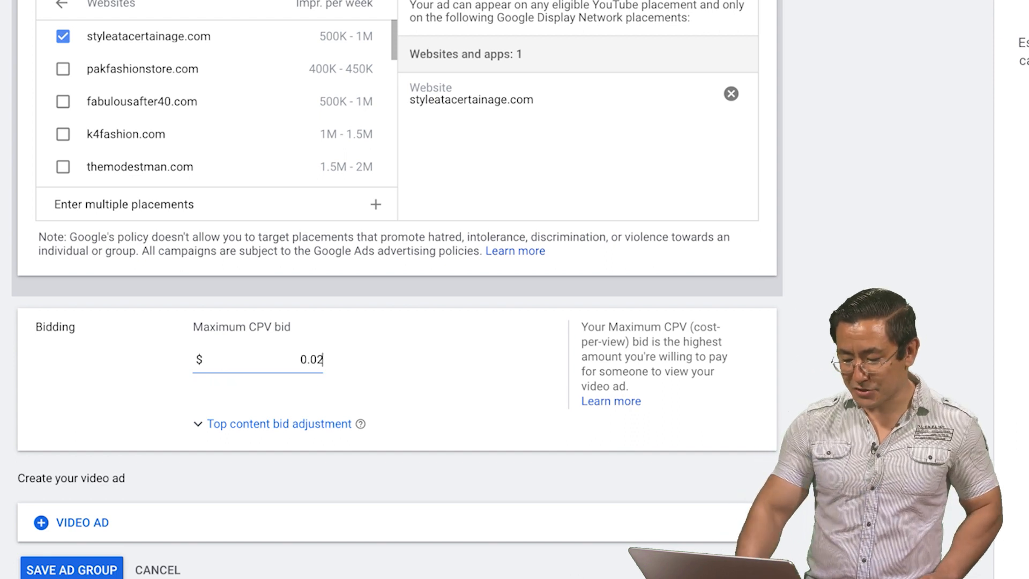
left_click(90, 559)
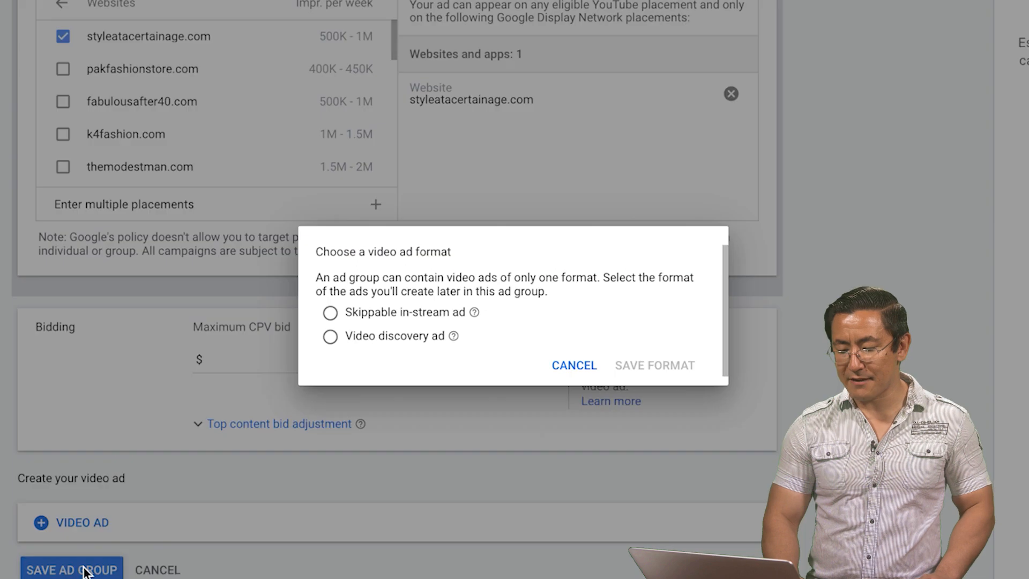
left_click(364, 316)
left_click(660, 366)
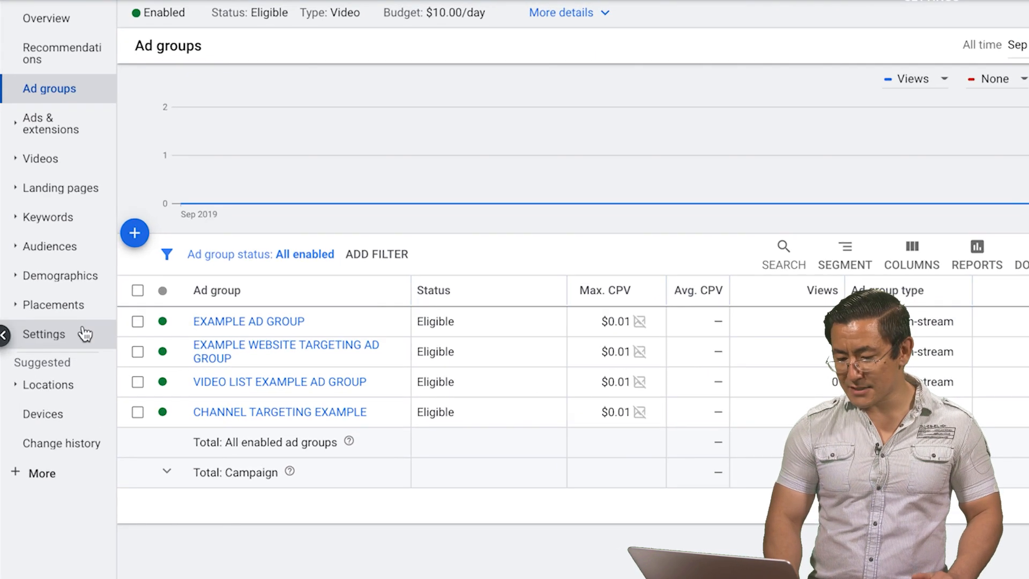
In the campaign's network settings, include video partners on the Display Network
left_click(173, 344)
left_click(670, 235)
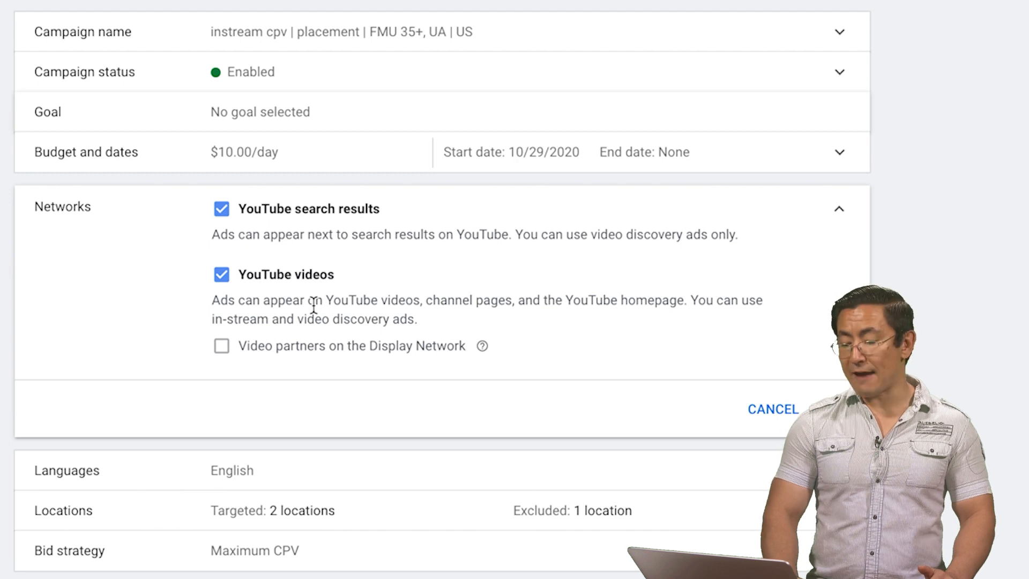
left_click(228, 349)
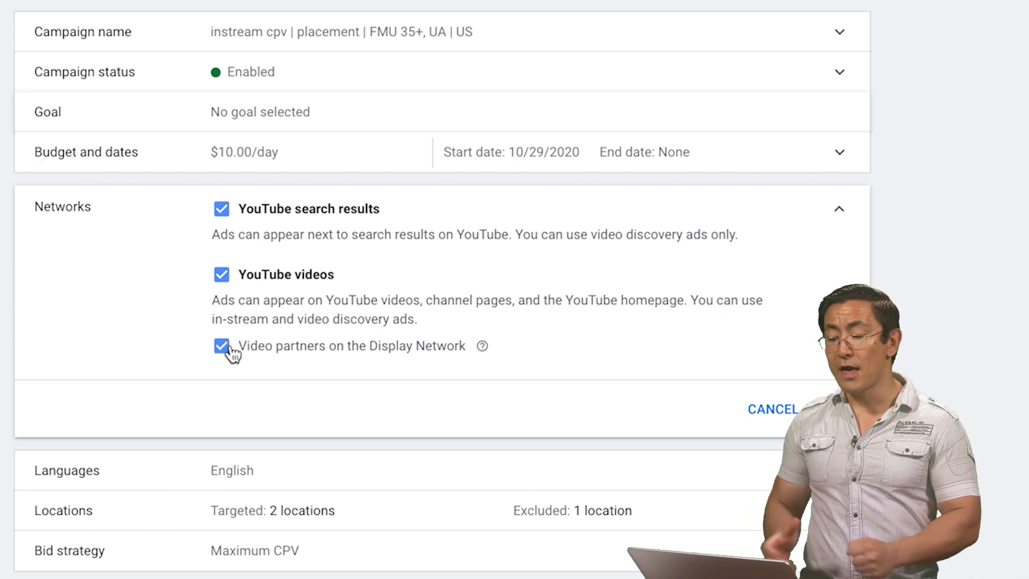
left_click(232, 354)
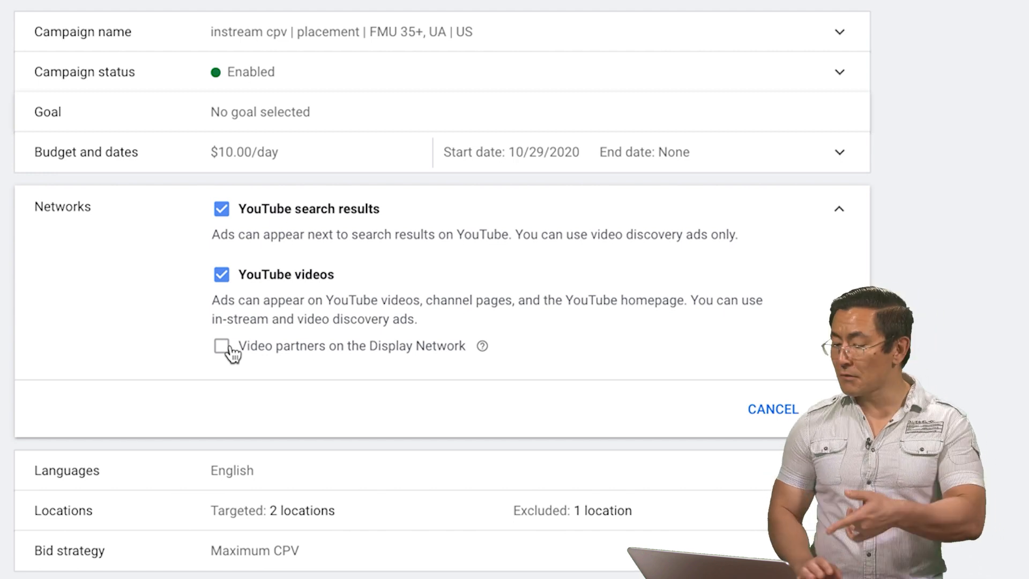
left_click(222, 346)
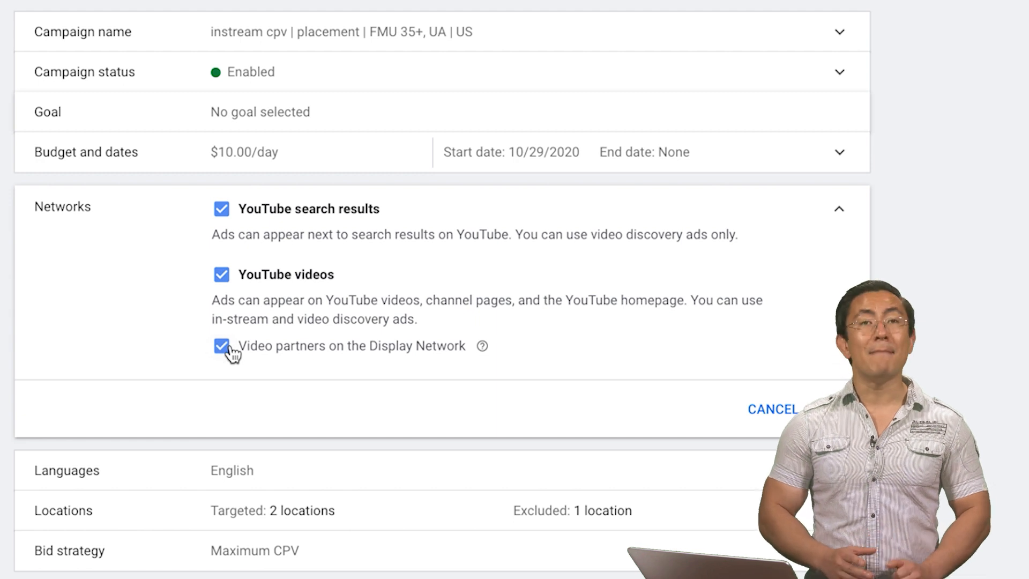